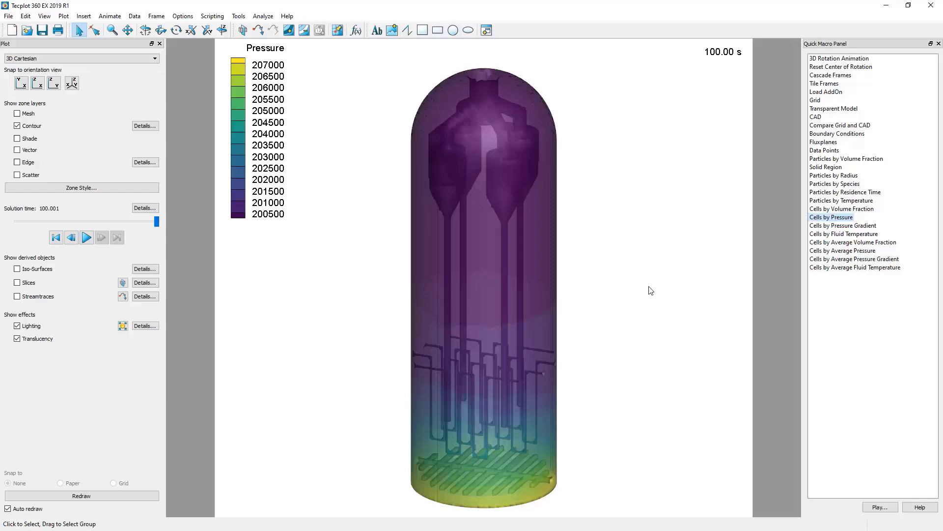
Move the Pressure contour legend slightly down and to the right
{"action": "left_click", "coordinate": [270, 153]}
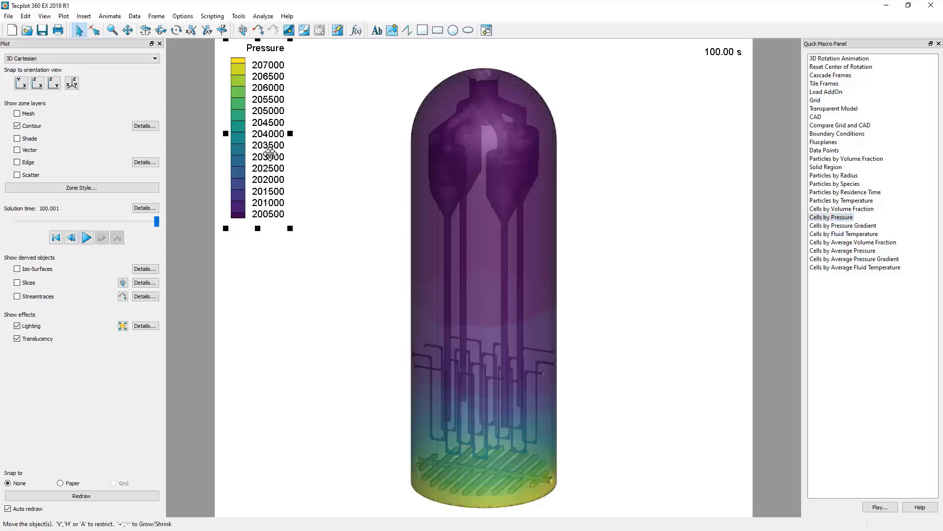
{"action": "left_click_drag", "start_coordinate": [269, 153], "coordinate": [287, 170]}
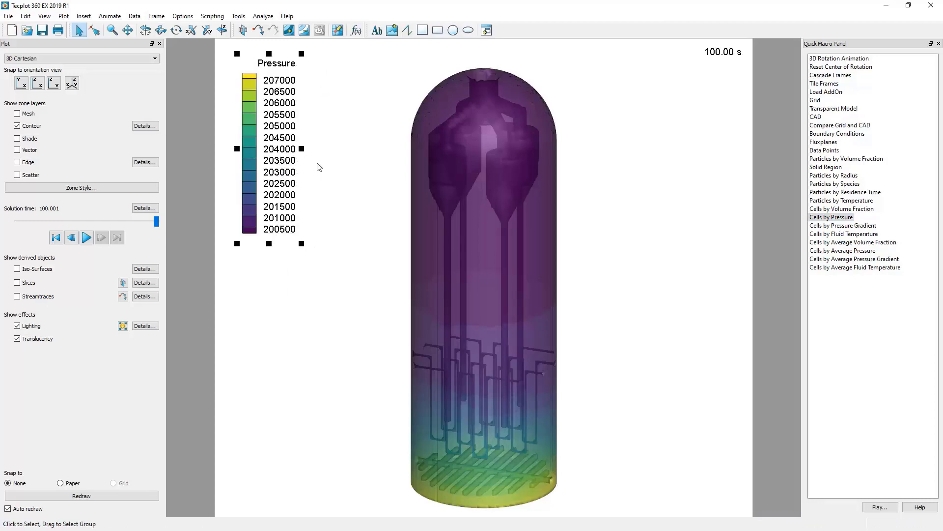
In the legend details, toggle the contour legend and its Pressure header off and back on
{"action": "double_click", "coordinate": [289, 166]}
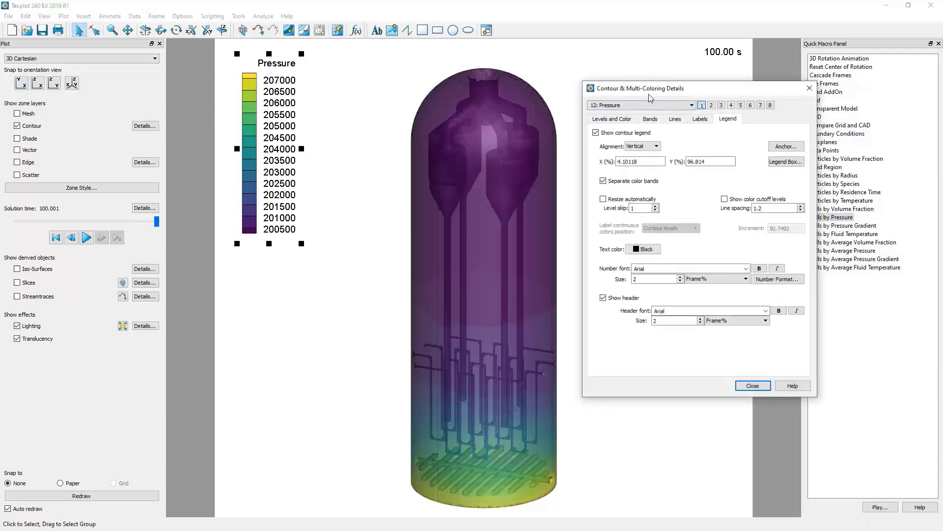
{"action": "left_click_drag", "start_coordinate": [649, 93], "coordinate": [642, 90]}
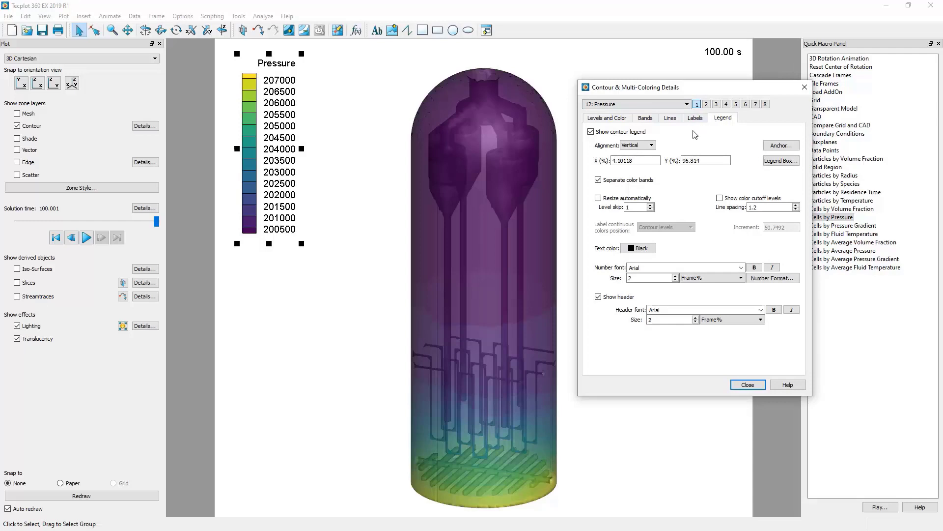
{"action": "left_click", "coordinate": [644, 136]}
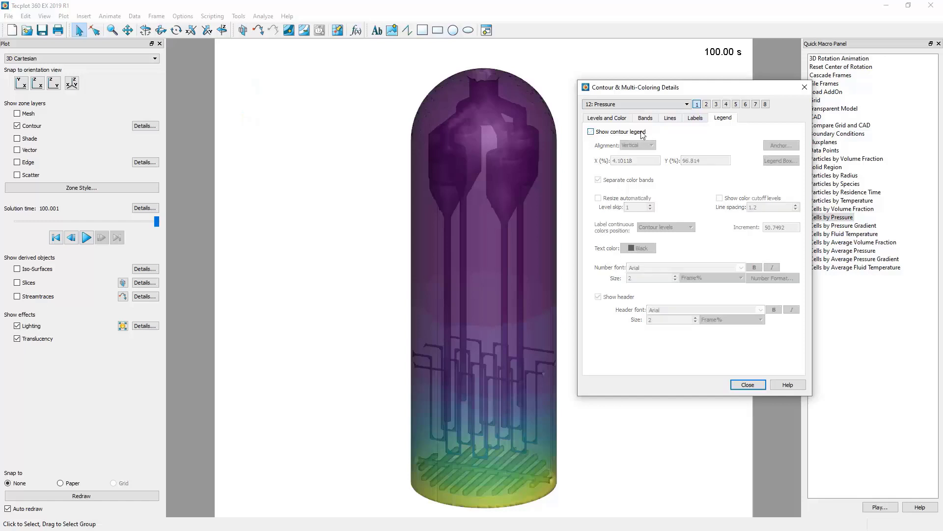
{"action": "left_click", "coordinate": [643, 135]}
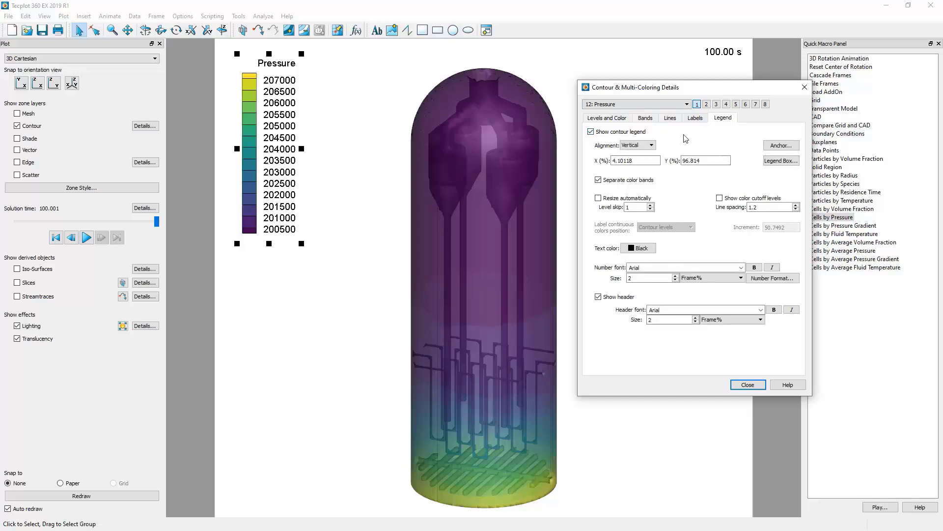
{"action": "left_click", "coordinate": [627, 300]}
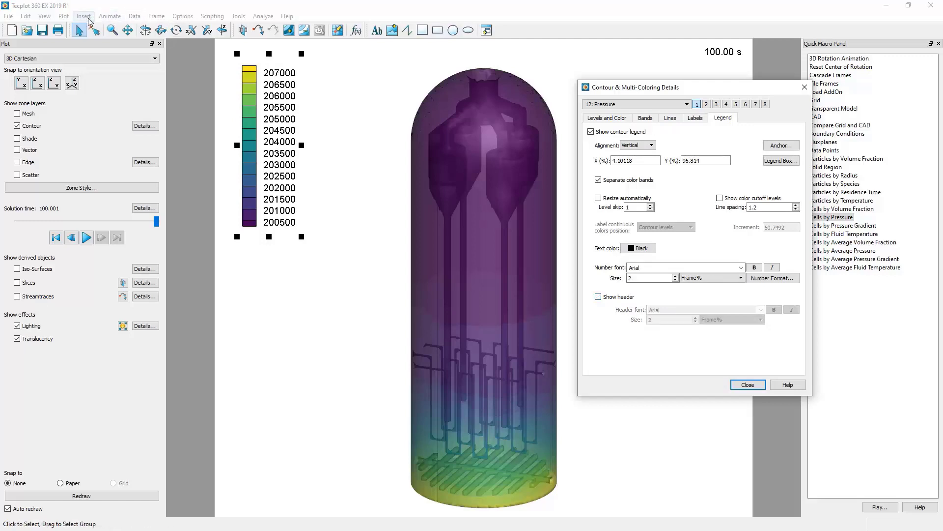
{"action": "left_click", "coordinate": [598, 297]}
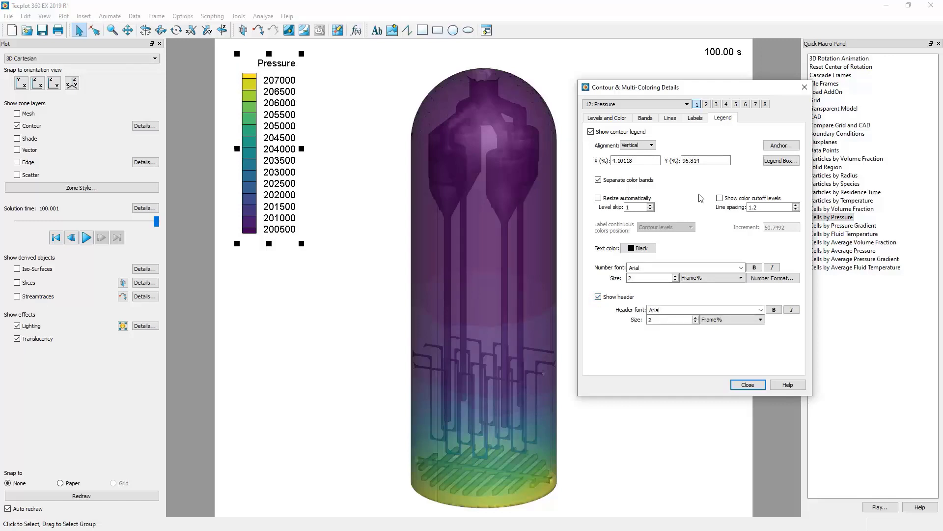
Switch the legend alignment to Horizontal and back to Vertical, then bring up Number Format
{"action": "left_click", "coordinate": [650, 145]}
{"action": "left_click", "coordinate": [649, 159]}
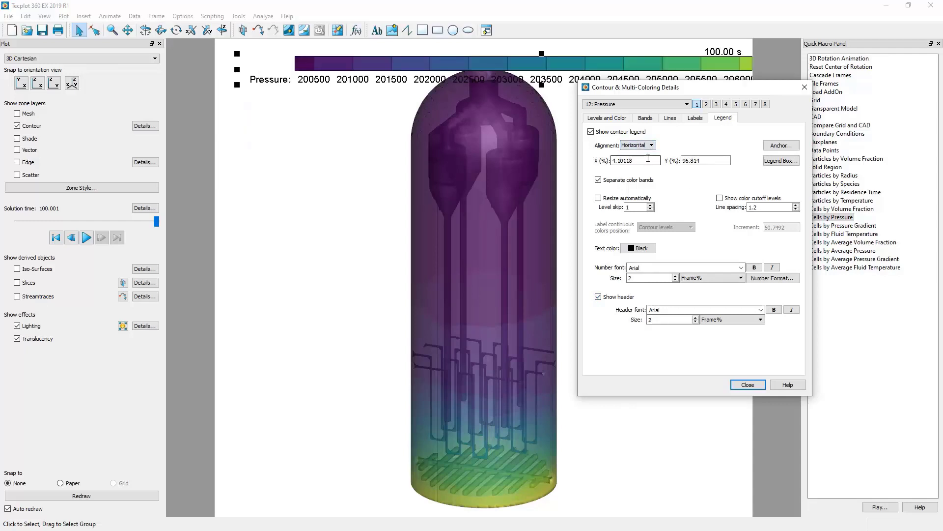
{"action": "left_click", "coordinate": [649, 145]}
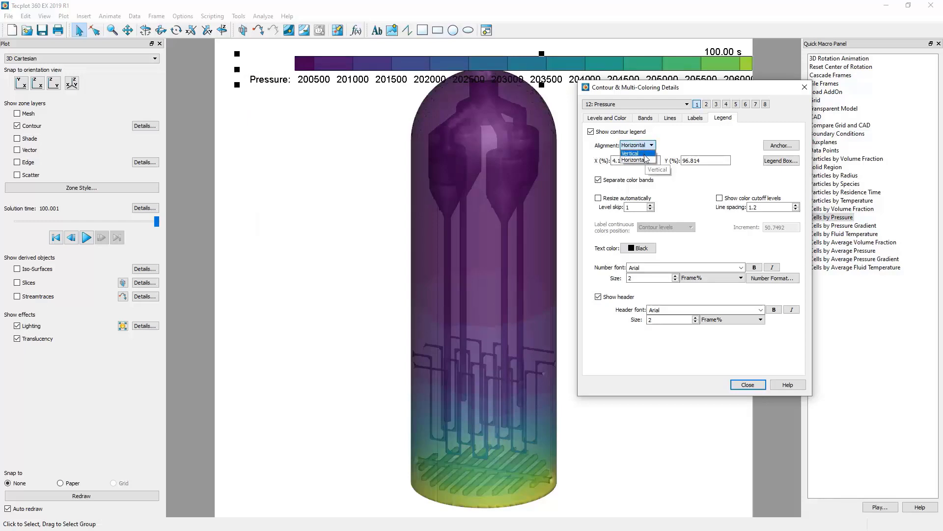
{"action": "left_click", "coordinate": [645, 154]}
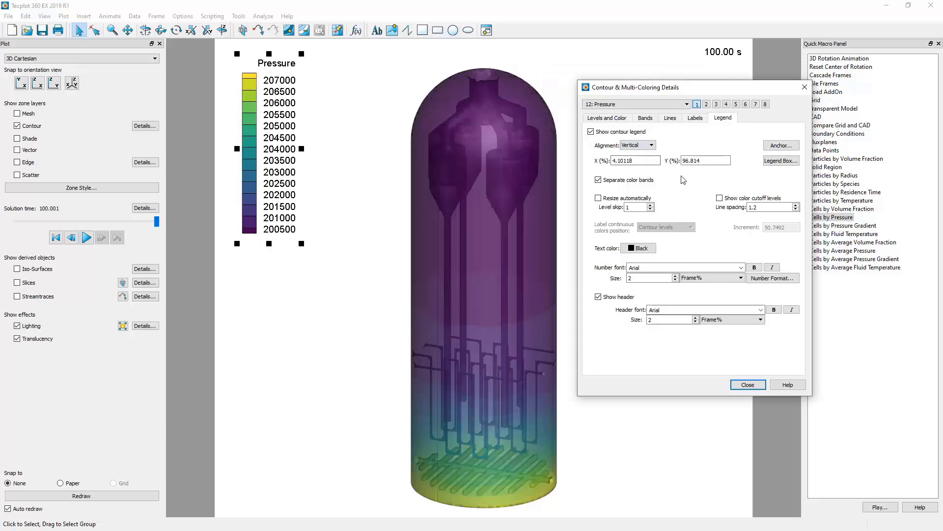
{"action": "left_click", "coordinate": [775, 280]}
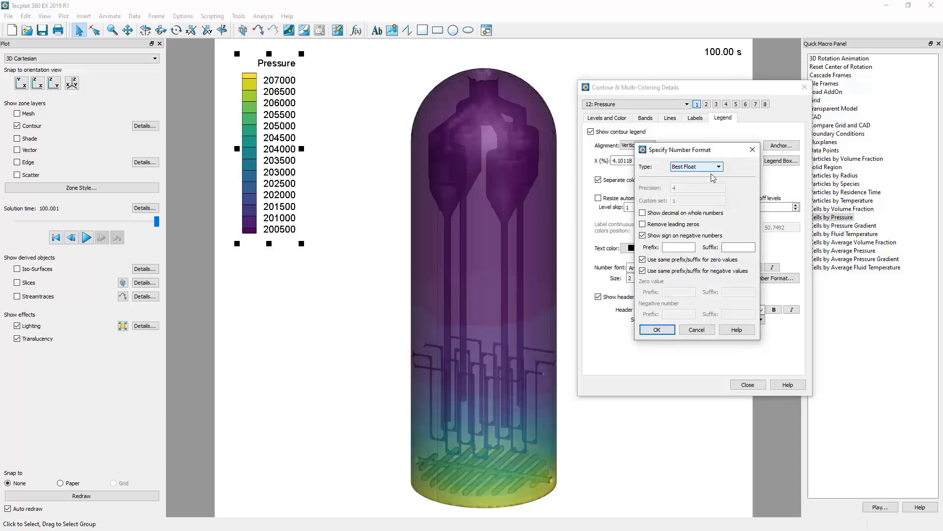
Try the Float and then the Exponent number formats on the legend labels
{"action": "left_click", "coordinate": [710, 167]}
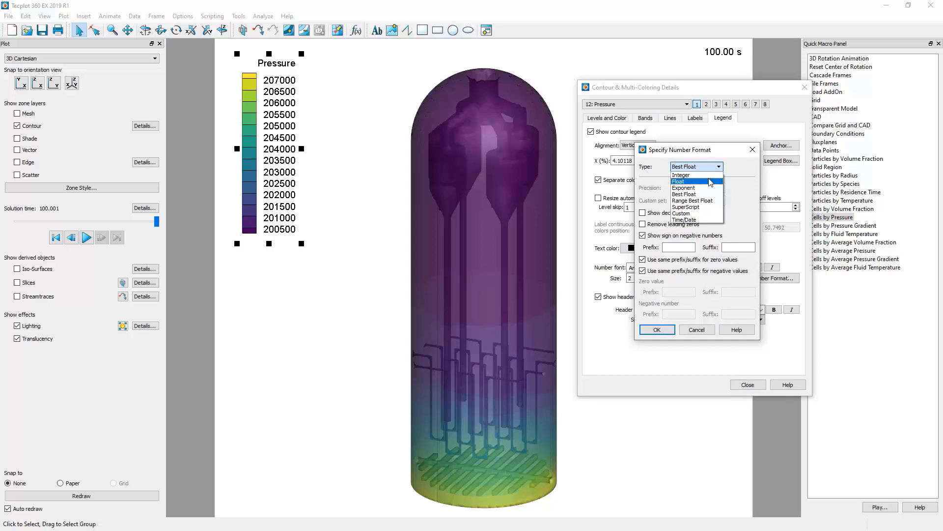
{"action": "left_click", "coordinate": [710, 181]}
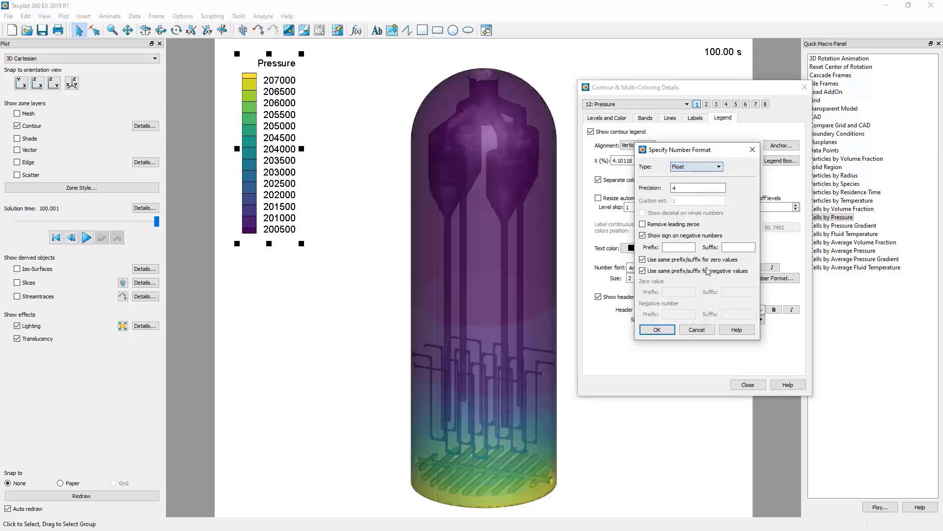
{"action": "left_click", "coordinate": [657, 330]}
{"action": "left_click", "coordinate": [780, 278]}
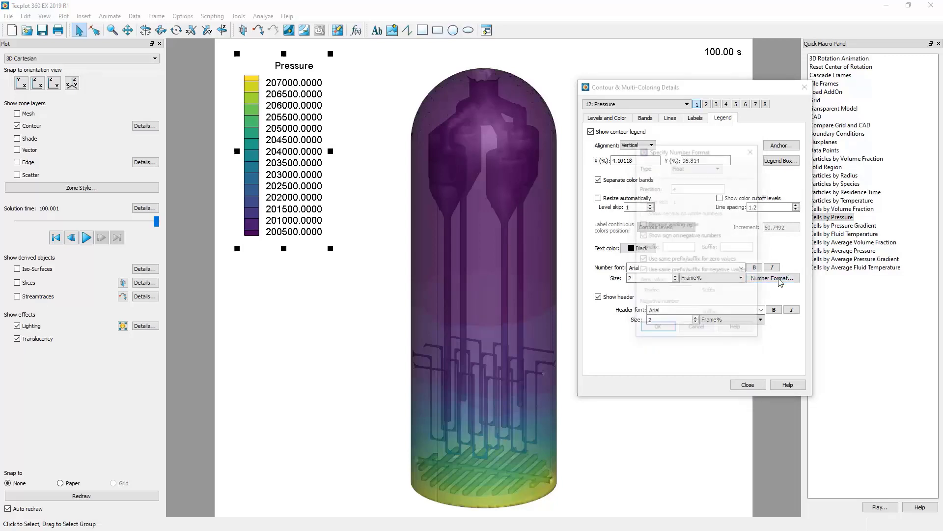
{"action": "left_click", "coordinate": [713, 168]}
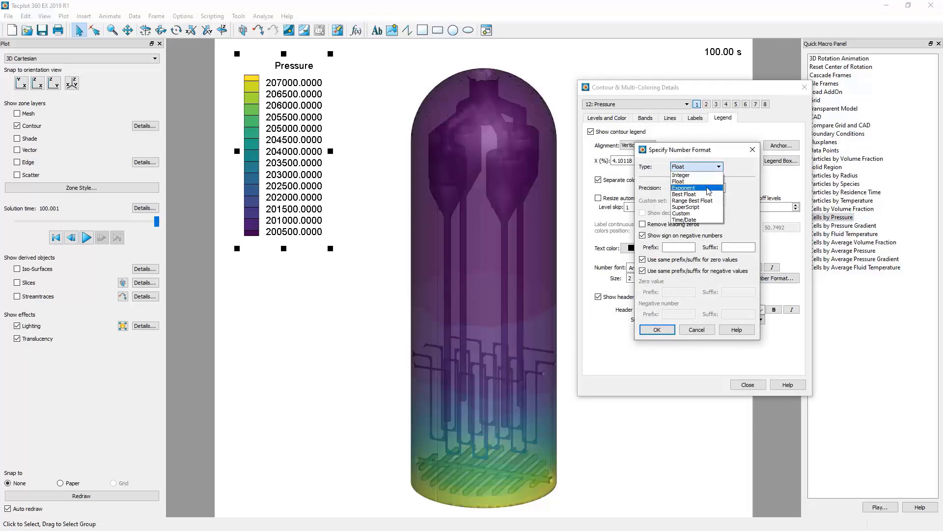
{"action": "left_click", "coordinate": [709, 192]}
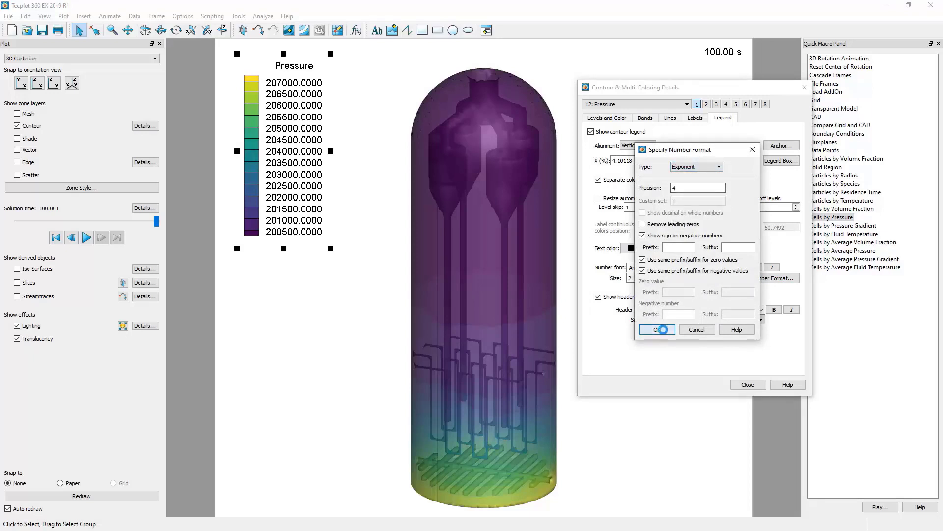
{"action": "left_click", "coordinate": [659, 330]}
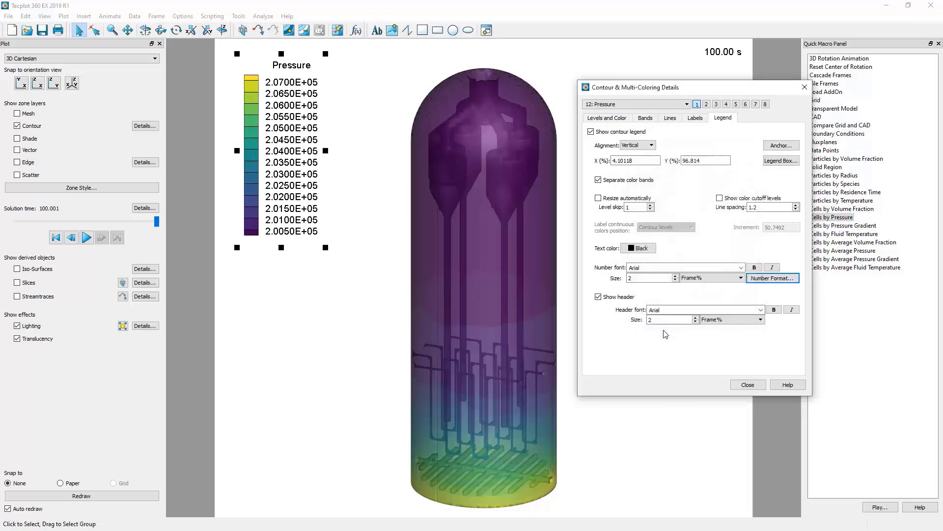
Return the legend labels to the Best Float number format
{"action": "left_click", "coordinate": [773, 281]}
{"action": "left_click", "coordinate": [696, 167]}
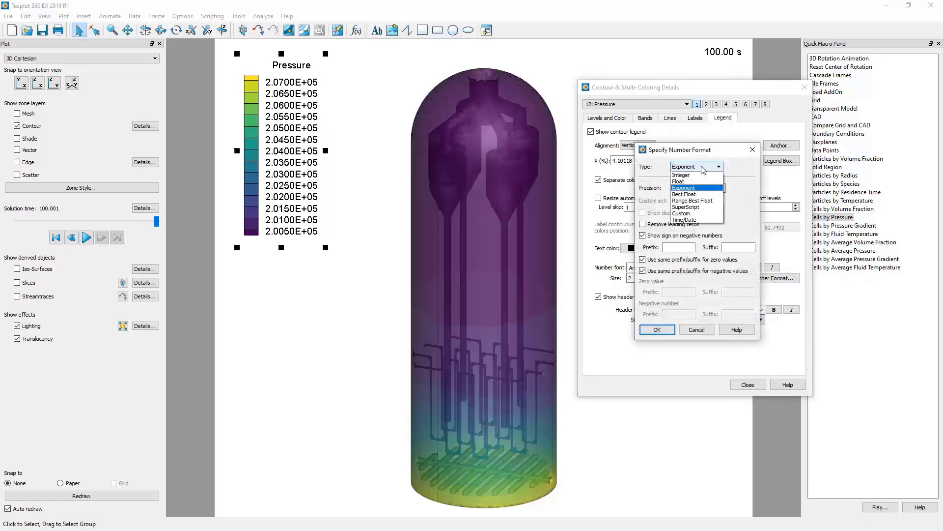
{"action": "left_click", "coordinate": [692, 196]}
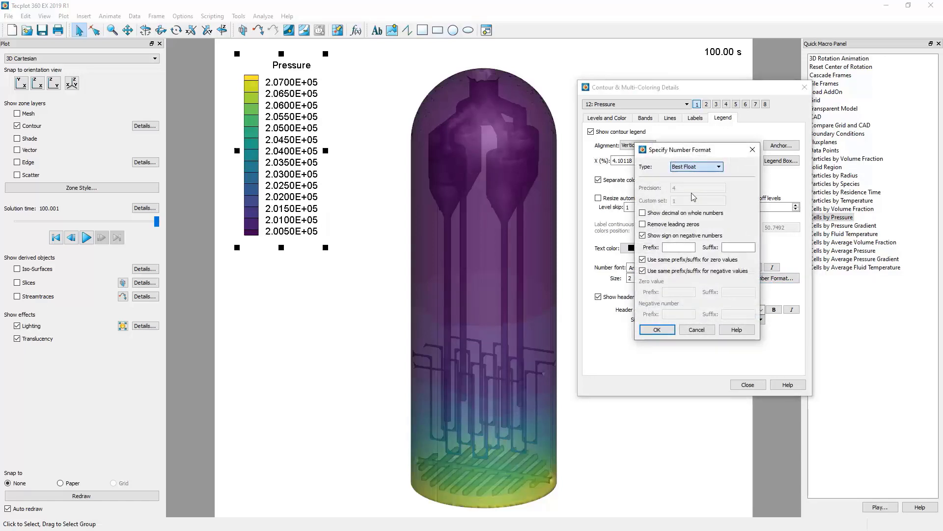
{"action": "left_click", "coordinate": [669, 330]}
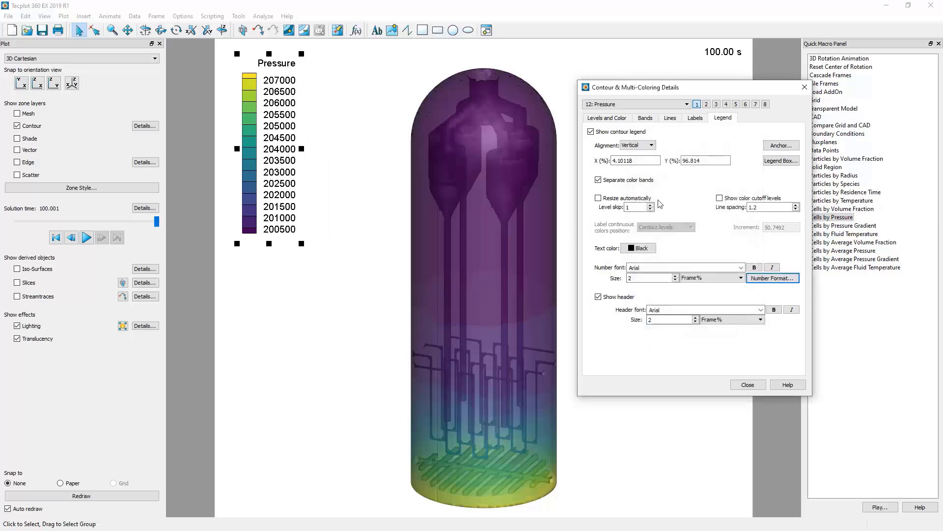
On the Levels and Color tab, contour the reactor by 18: Fluid Temperature
{"action": "left_click", "coordinate": [622, 123]}
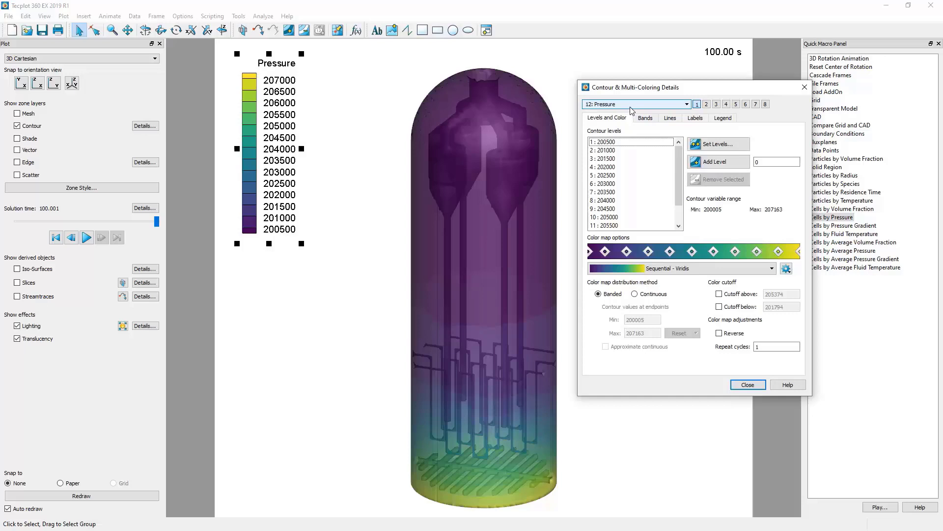
{"action": "left_click", "coordinate": [632, 109]}
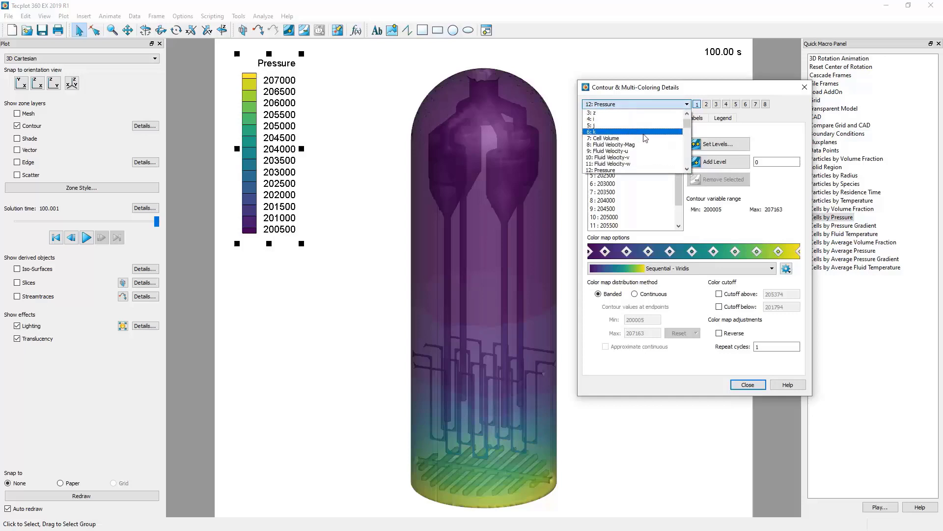
{"action": "scroll", "coordinate": [654, 144], "scroll_direction": "down", "scroll_amount": 2}
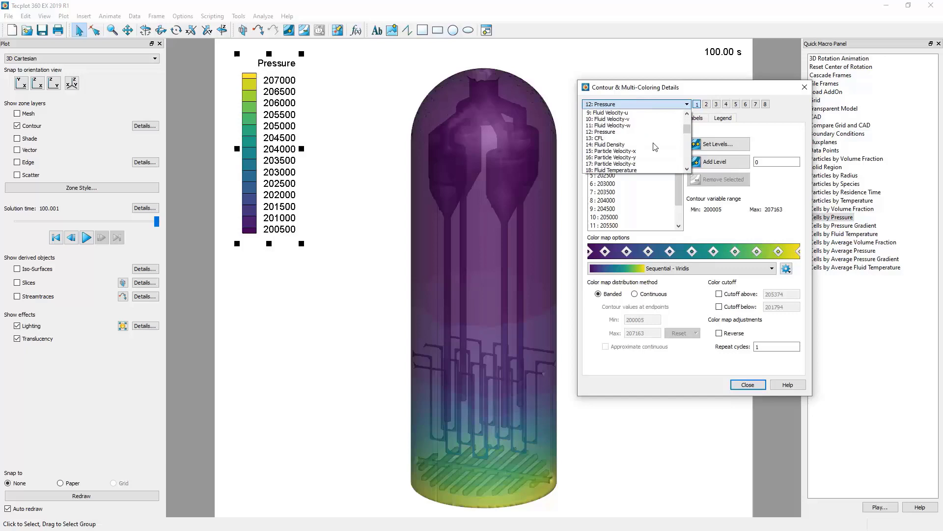
{"action": "scroll", "coordinate": [655, 146], "scroll_direction": "down", "scroll_amount": 1}
{"action": "left_click", "coordinate": [642, 152]}
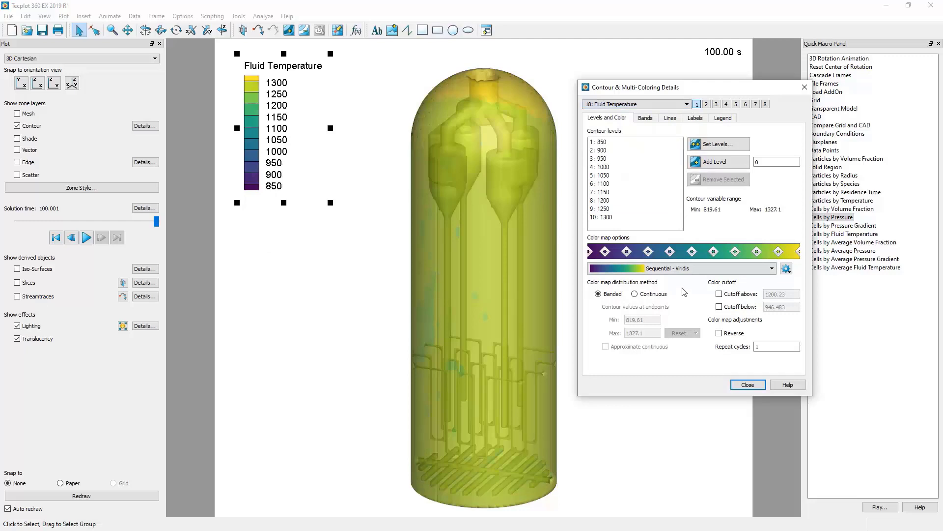
Apply the cmocean - thermal colour map to the Fluid Temperature contours
{"action": "left_click", "coordinate": [690, 273]}
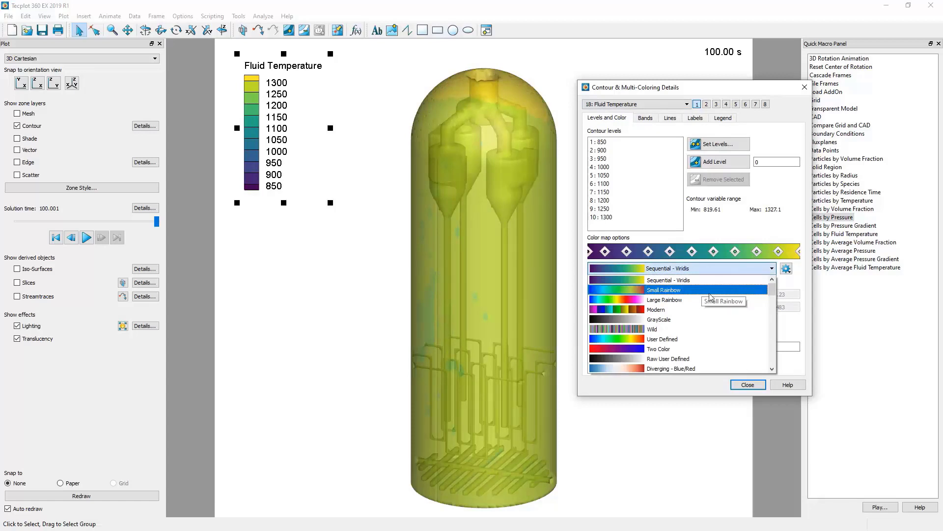
{"action": "scroll", "coordinate": [713, 298], "scroll_direction": "down", "scroll_amount": 1}
{"action": "left_click_drag", "start_coordinate": [770, 292], "coordinate": [766, 372]}
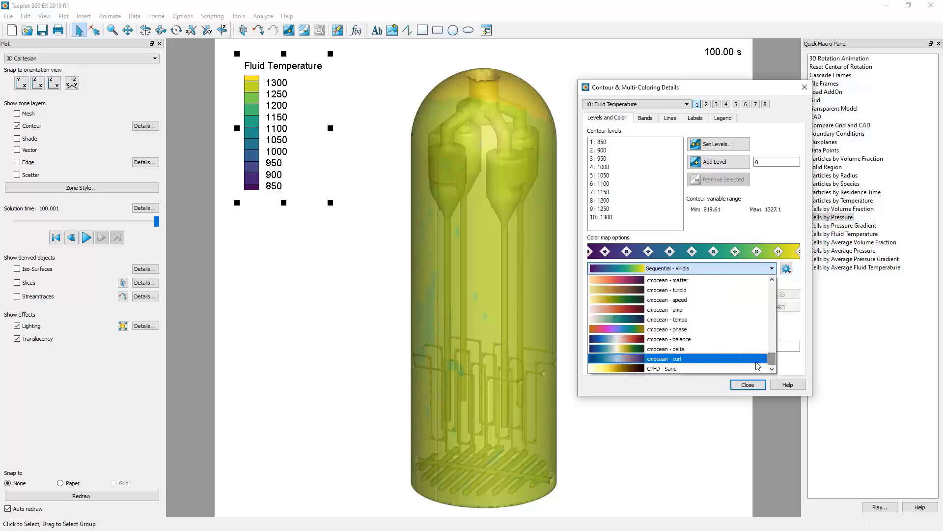
{"action": "scroll", "coordinate": [740, 334], "scroll_direction": "up", "scroll_amount": 2}
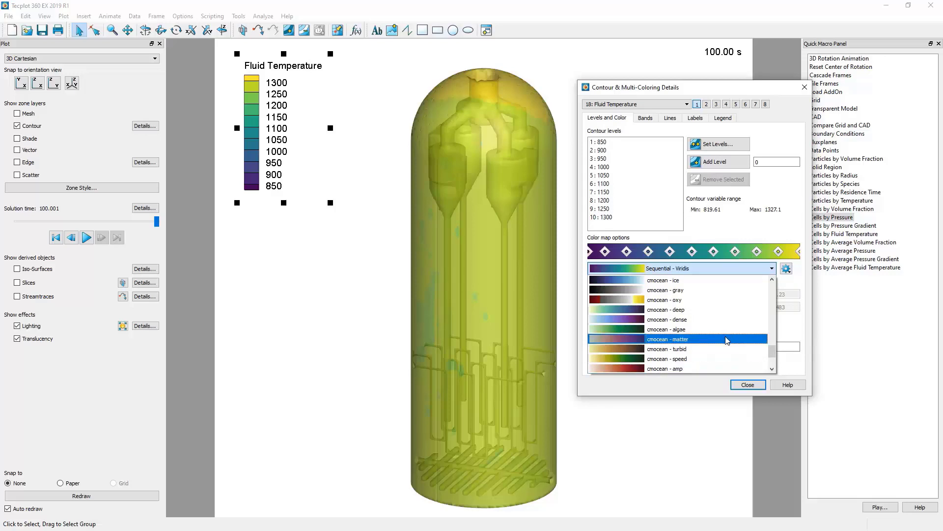
{"action": "scroll", "coordinate": [727, 340], "scroll_direction": "up", "scroll_amount": 2}
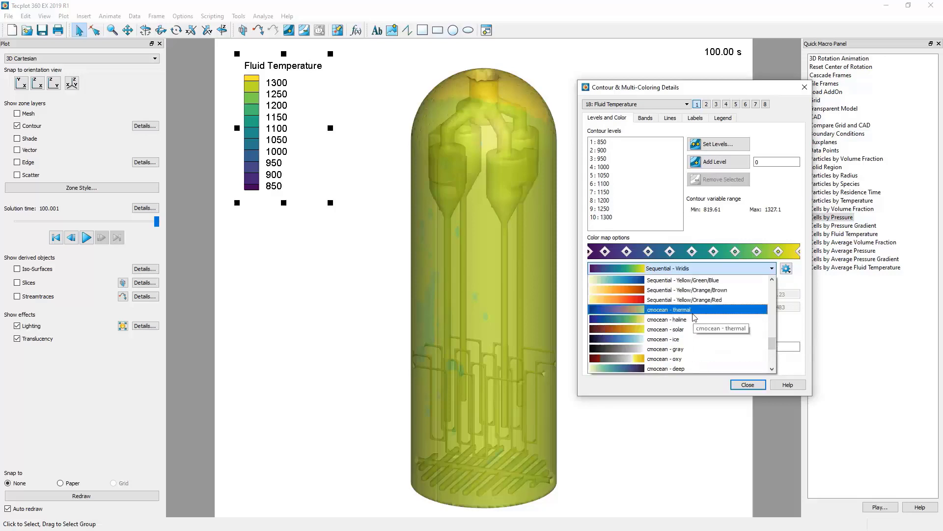
{"action": "left_click", "coordinate": [693, 312]}
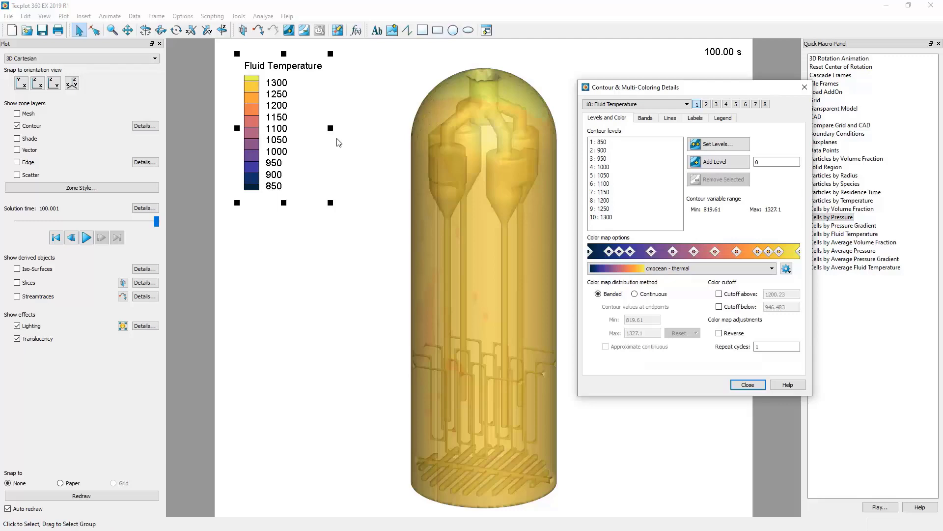
{"action": "left_click", "coordinate": [651, 297]}
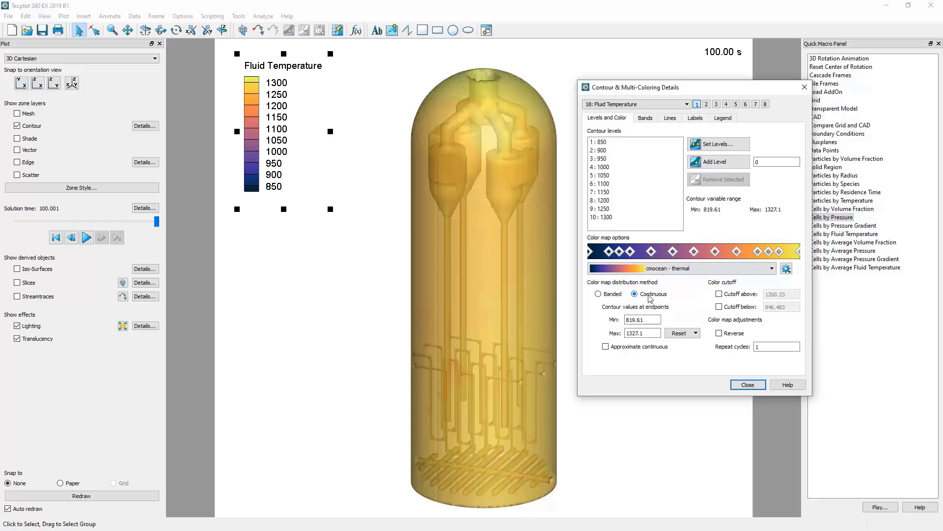
{"action": "left_click", "coordinate": [607, 295]}
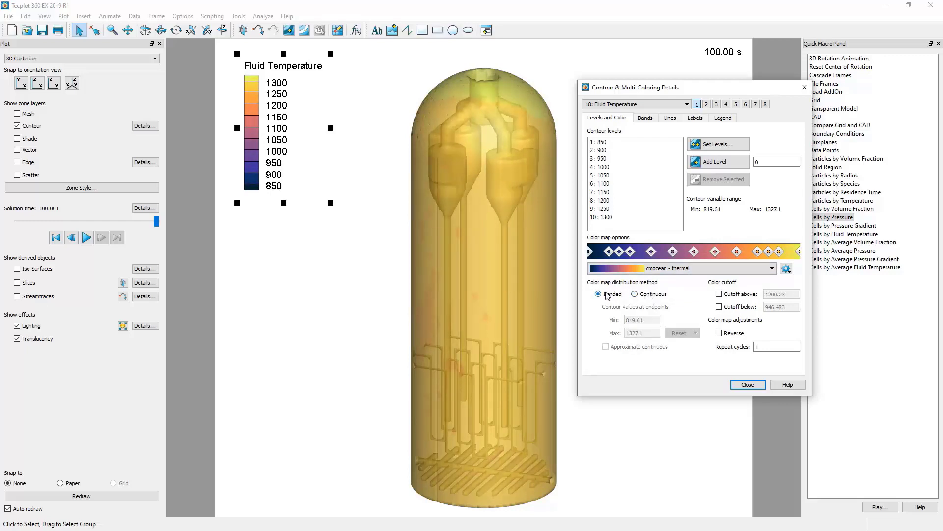
Set the contour levels to a minimum of 1200 with a delta of 10
{"action": "left_click", "coordinate": [738, 146]}
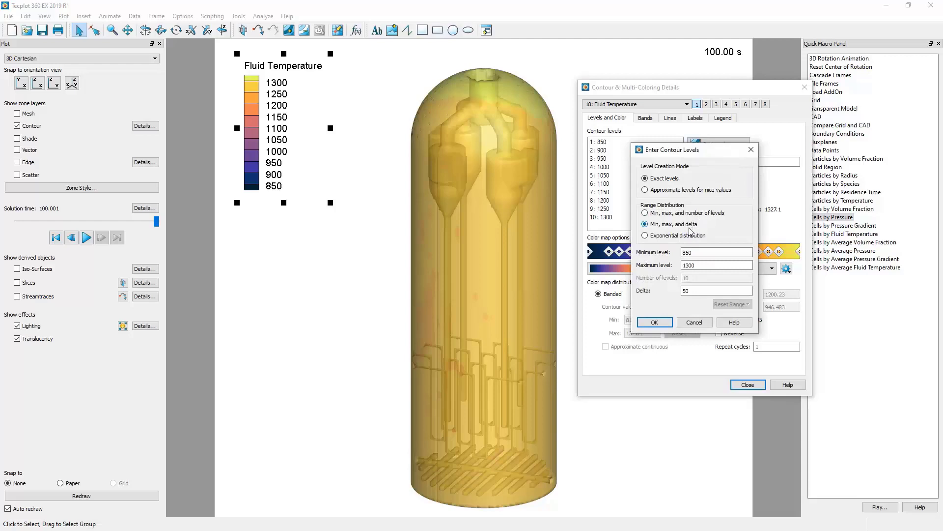
{"action": "mouse_move", "coordinate": [686, 252]}
{"action": "left_mouse_down"}
{"action": "mouse_move", "coordinate": [704, 252]}
{"action": "mouse_move", "coordinate": [679, 256]}
{"action": "left_mouse_up"}
{"action": "type", "text": "1200"}
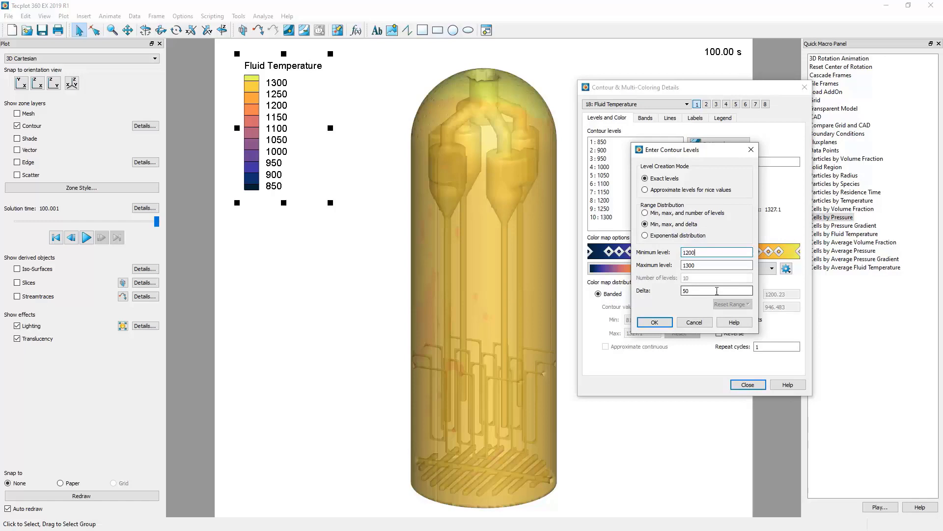
{"action": "left_click_drag", "start_coordinate": [694, 291], "coordinate": [679, 294]}
{"action": "type", "text": "10"}
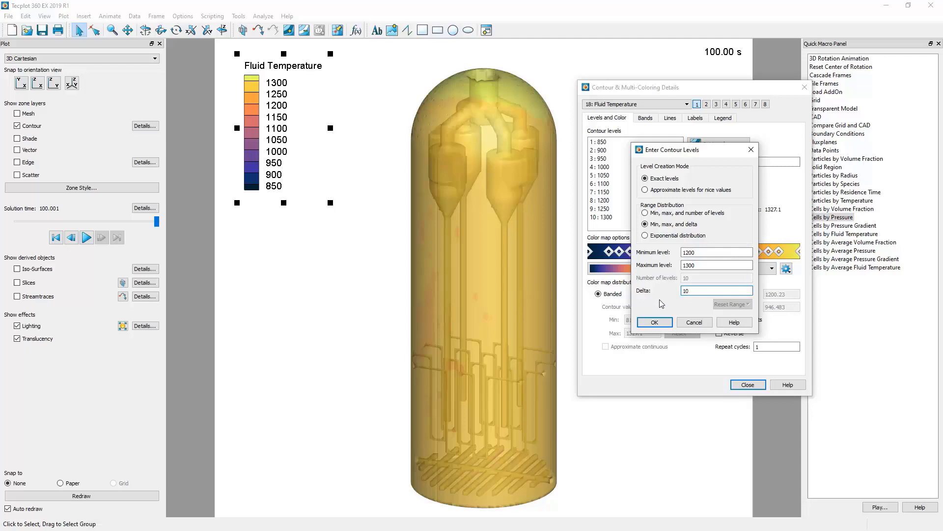
{"action": "left_click", "coordinate": [655, 322]}
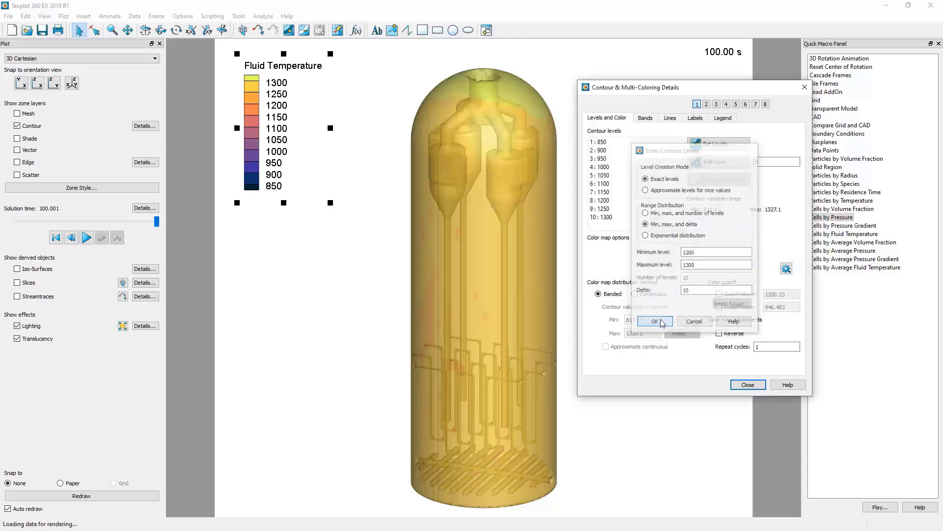
Close the contour details and rotate the reactor left, then right, to view another side
{"action": "left_click", "coordinate": [747, 386]}
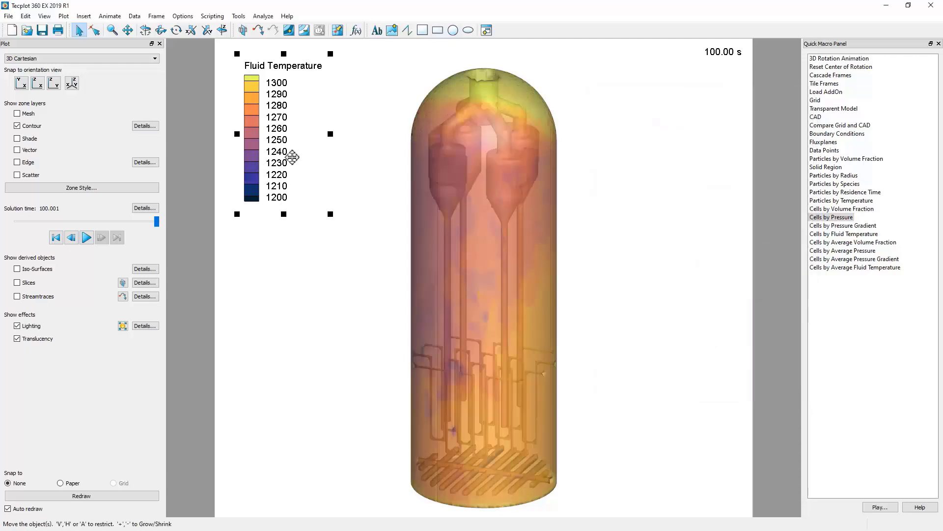
{"action": "left_click", "coordinate": [146, 31]}
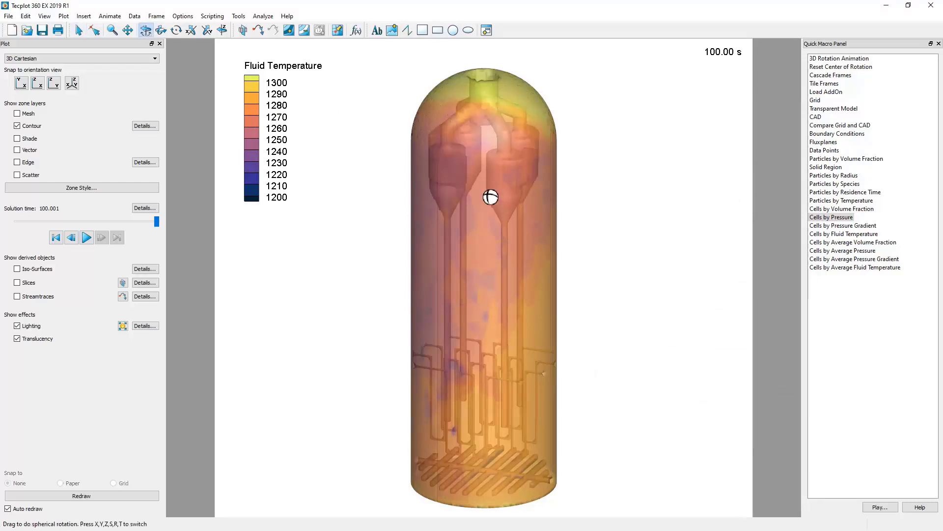
{"action": "left_click_drag", "start_coordinate": [491, 196], "coordinate": [351, 189]}
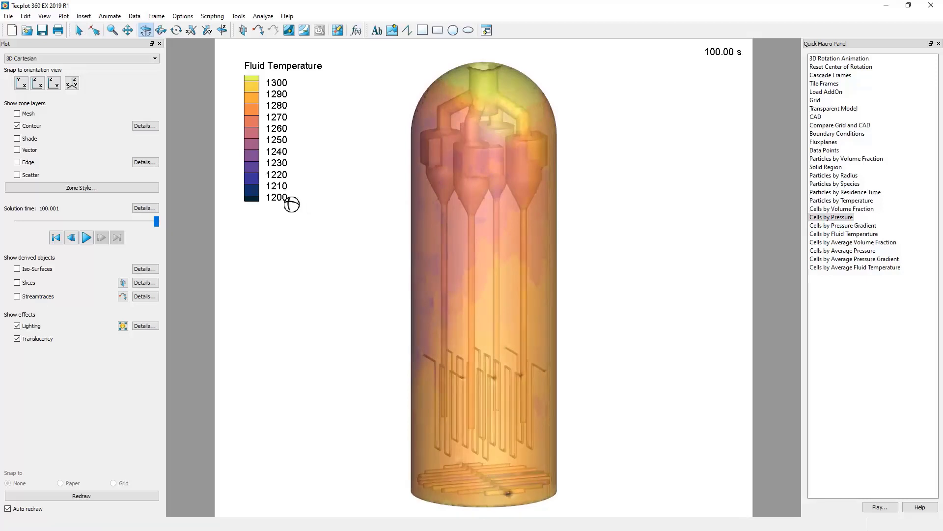
{"action": "left_click_drag", "start_coordinate": [494, 181], "coordinate": [533, 179]}
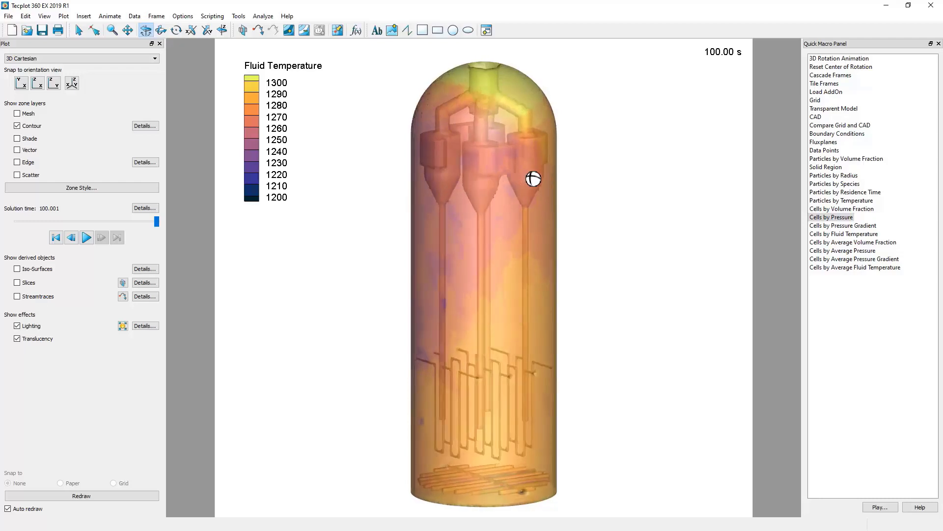